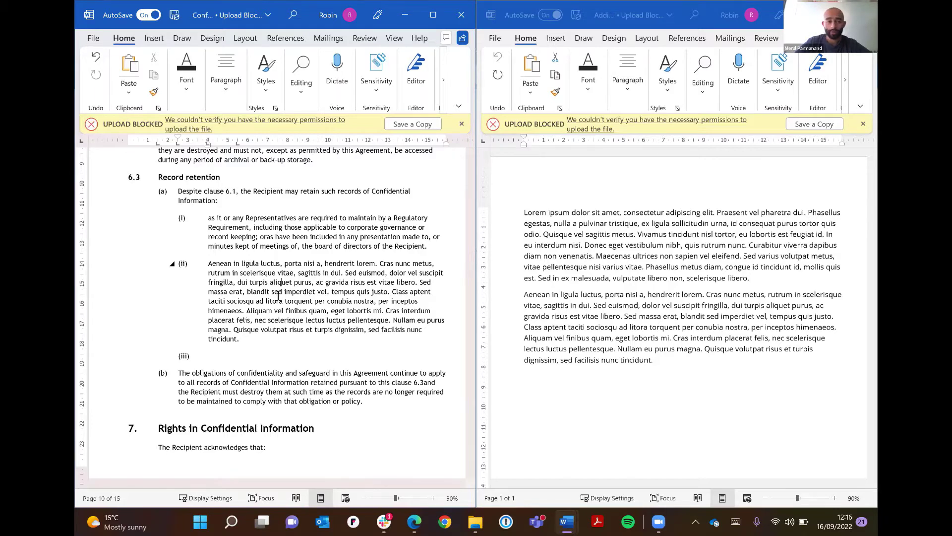
Switch from Word to Edge, which shows the SharePoint Temporary Folder (Merul) library.
{"action": "key", "text": "alt+Tab"}
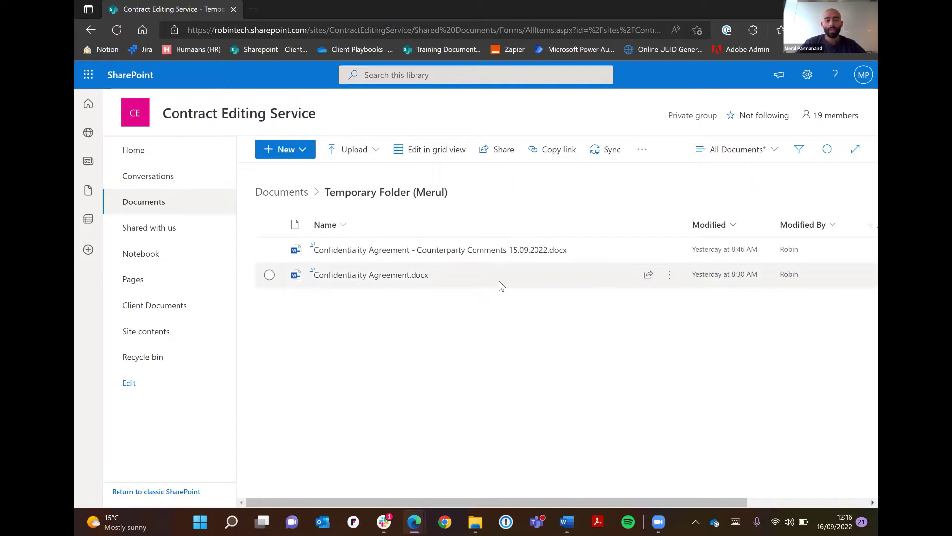
Open version 2.0 of Confidentiality Agreement.docx from its SharePoint version history.
{"action": "left_click", "coordinate": [671, 277]}
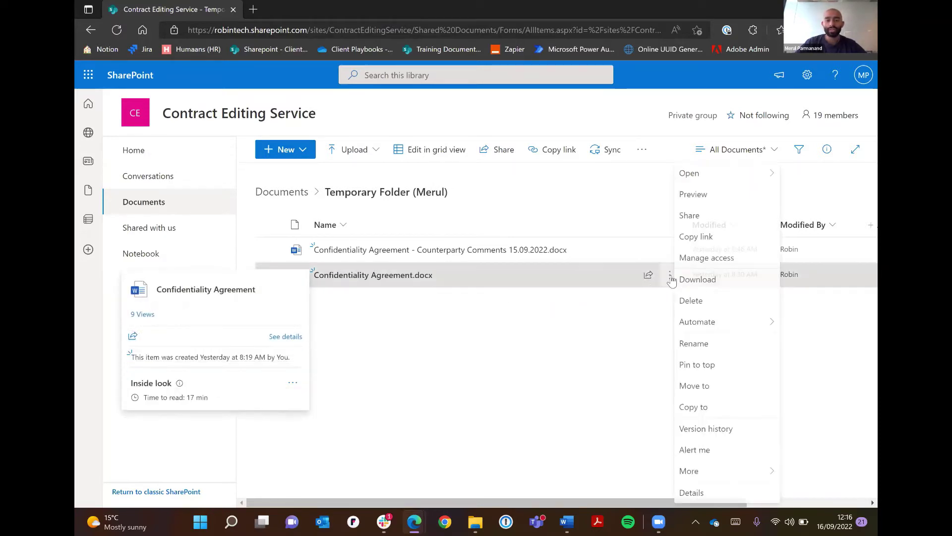
{"action": "left_click", "coordinate": [712, 428]}
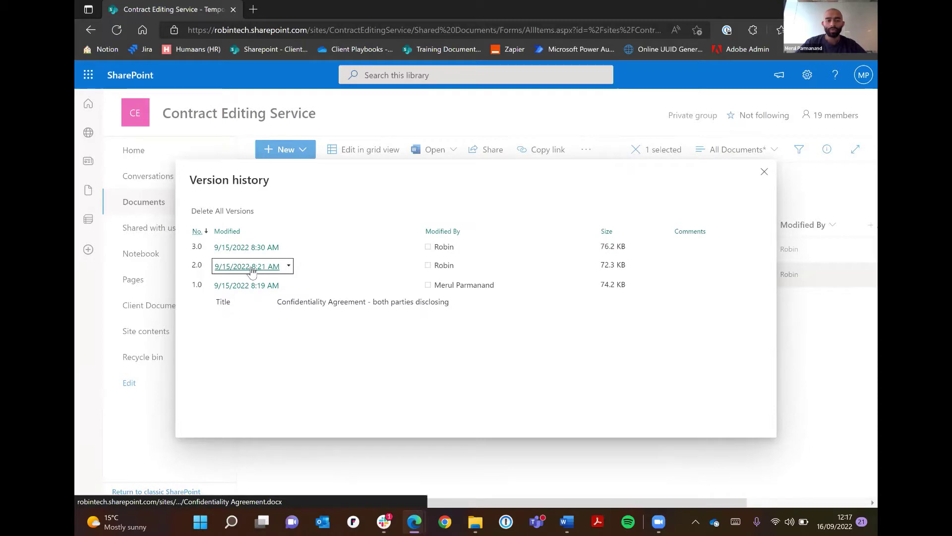
{"action": "left_click", "coordinate": [244, 286]}
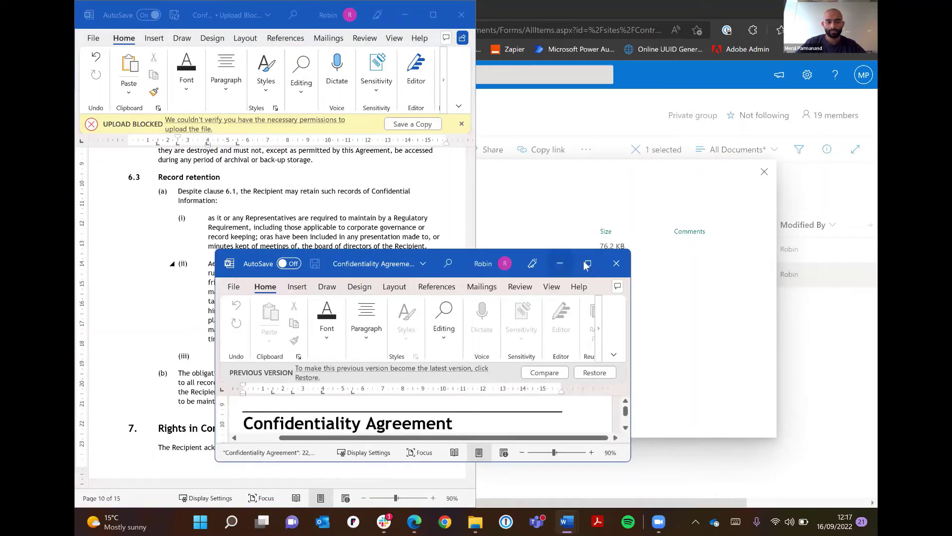
Maximize the previous version and compare it with the current agreement, accepting tracked changes.
{"action": "left_click", "coordinate": [587, 264]}
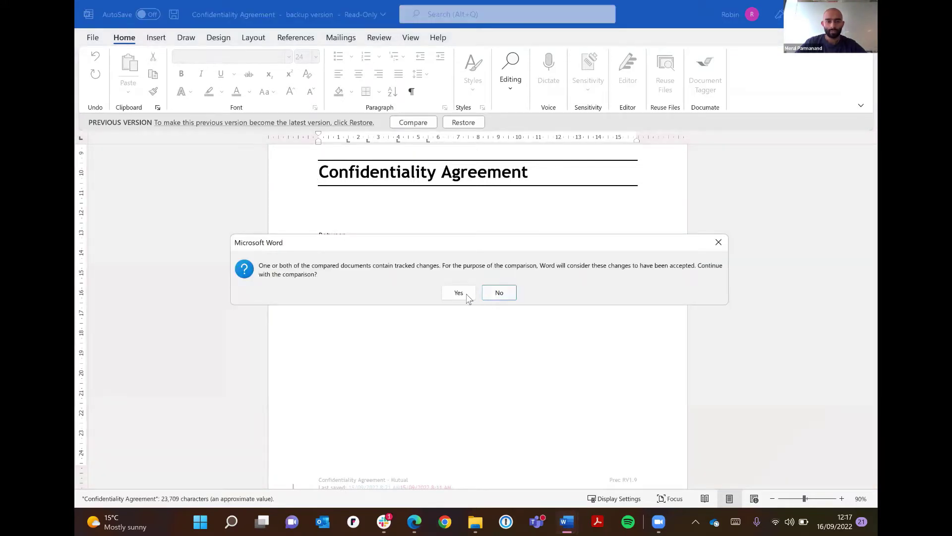
{"action": "left_click", "coordinate": [467, 295]}
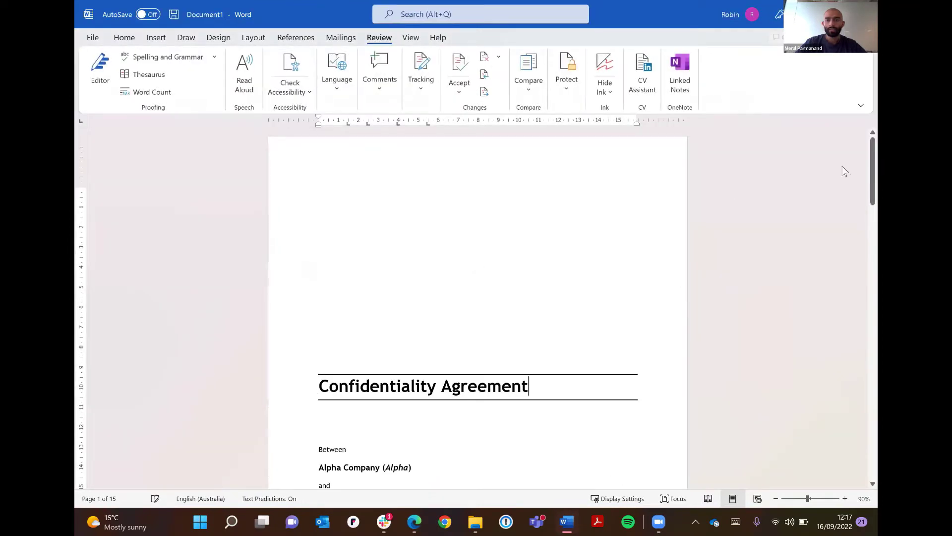
{"action": "left_click_drag", "start_coordinate": [861, 150], "coordinate": [859, 406]}
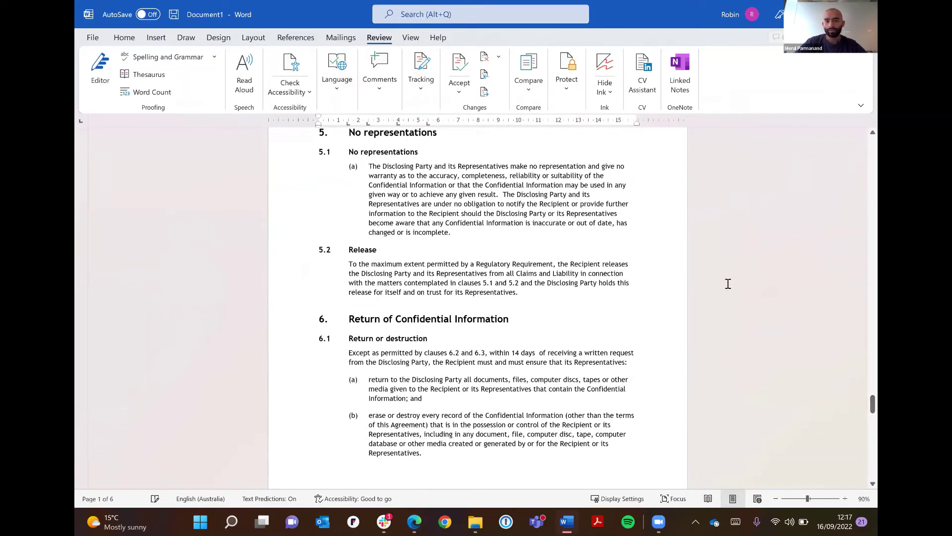
{"action": "scroll", "coordinate": [718, 284], "scroll_direction": "up", "scroll_amount": 20}
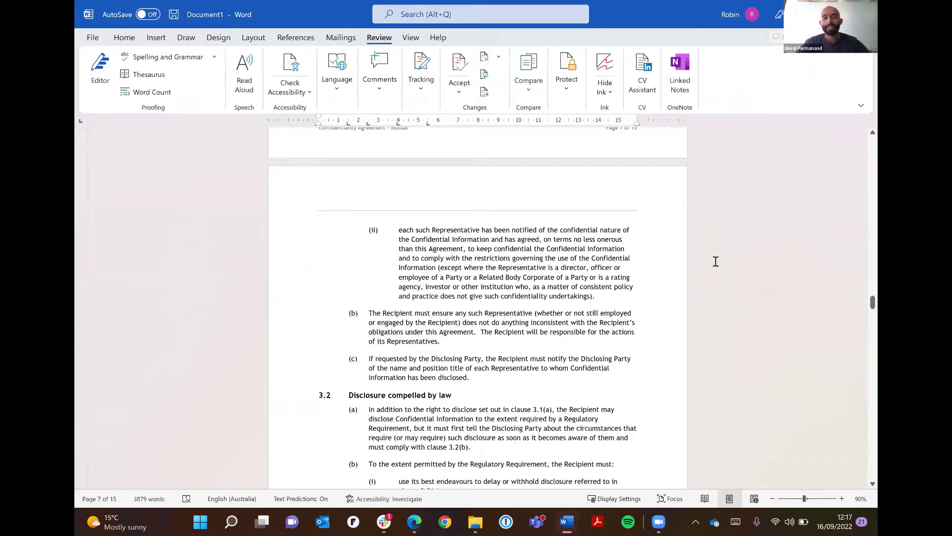
{"action": "scroll", "coordinate": [599, 167], "scroll_direction": "up", "scroll_amount": 1}
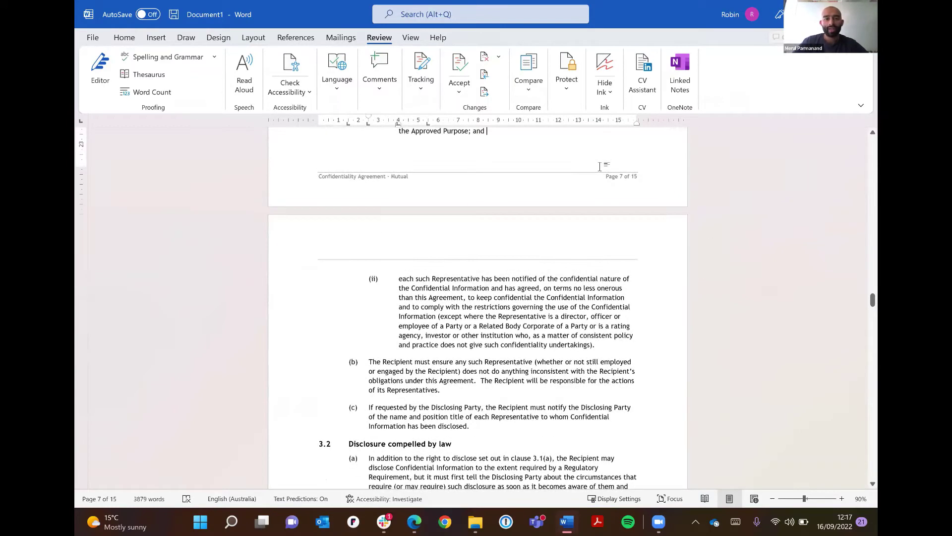
{"action": "scroll", "coordinate": [600, 166], "scroll_direction": "up", "scroll_amount": 8}
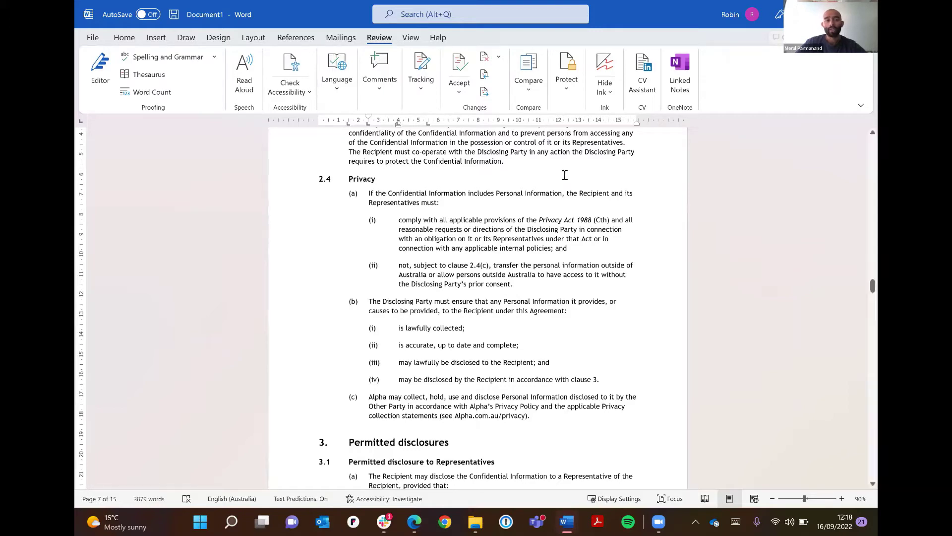
Close the Document1 comparison with Ctrl+W and choose Don't Save.
{"action": "left_click", "coordinate": [535, 77]}
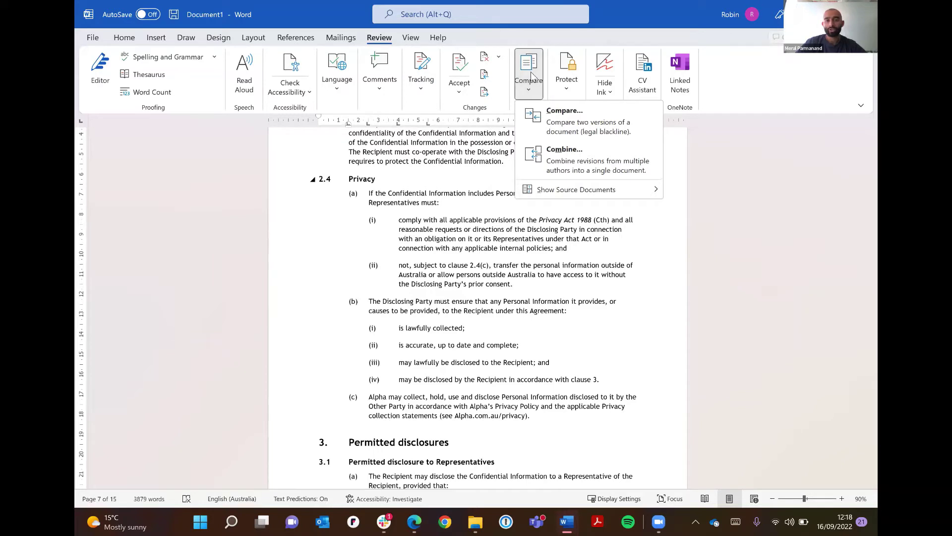
{"action": "left_click", "coordinate": [469, 186]}
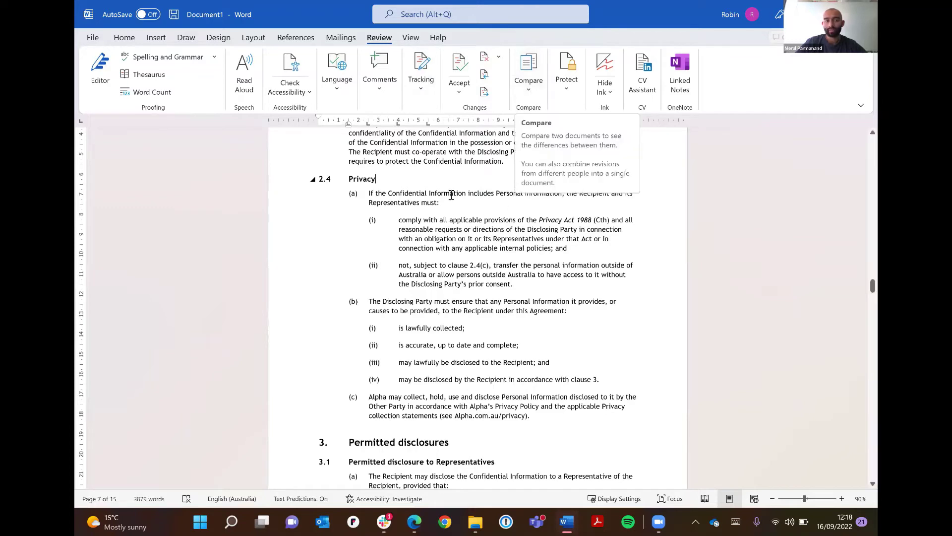
{"action": "key", "text": "ctrl+w"}
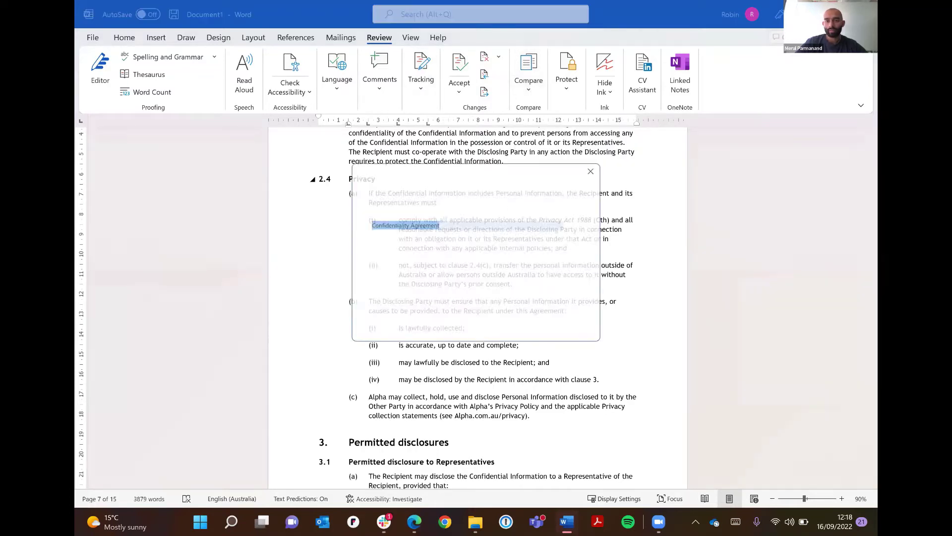
{"action": "left_click", "coordinate": [519, 324]}
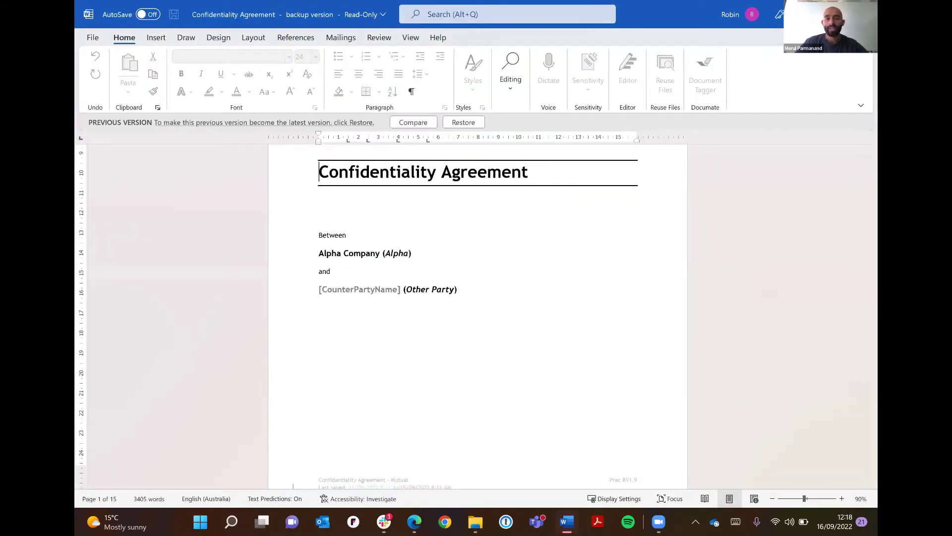
Close the read-only backup version and the Version history panel.
{"action": "key", "text": "alt+Tab"}
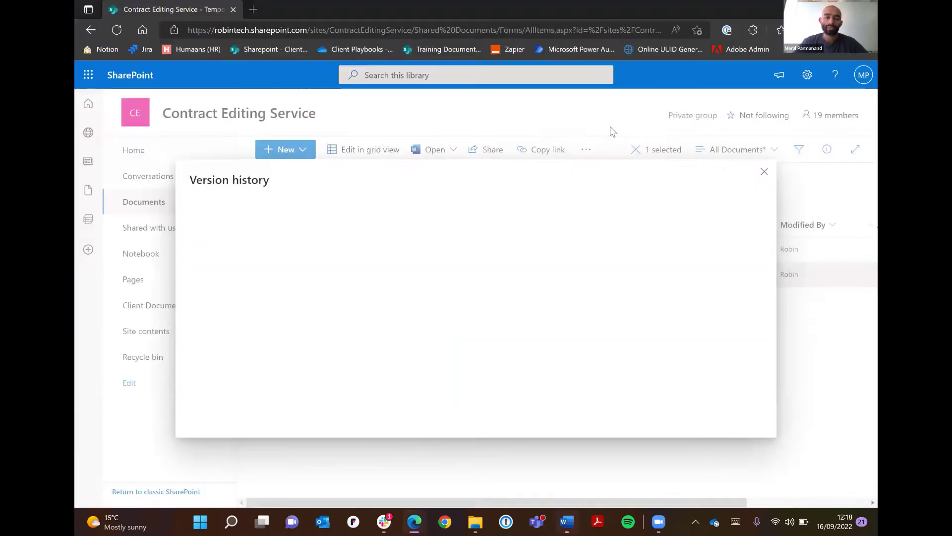
{"action": "left_click", "coordinate": [765, 171]}
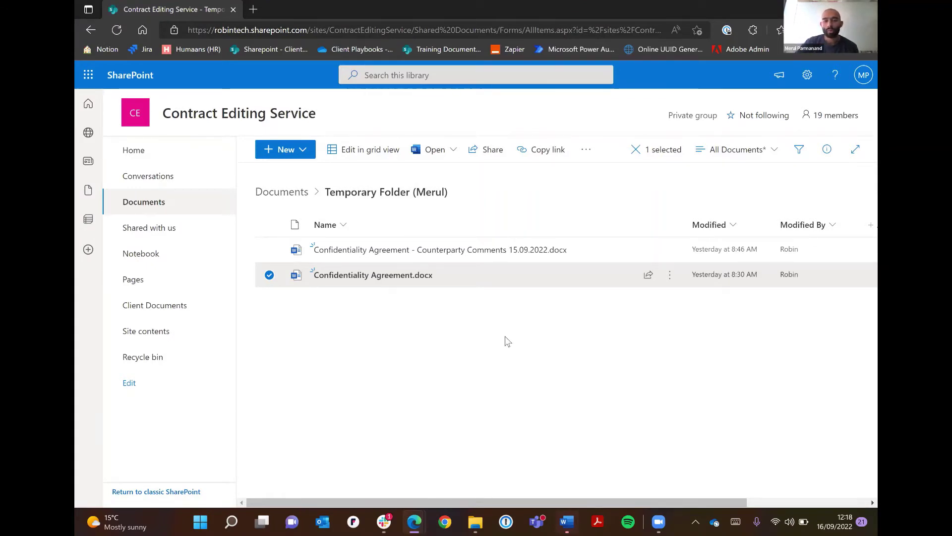
Select both Confidentiality Agreement files and try their shared more-actions menu.
{"action": "left_click", "coordinate": [269, 251]}
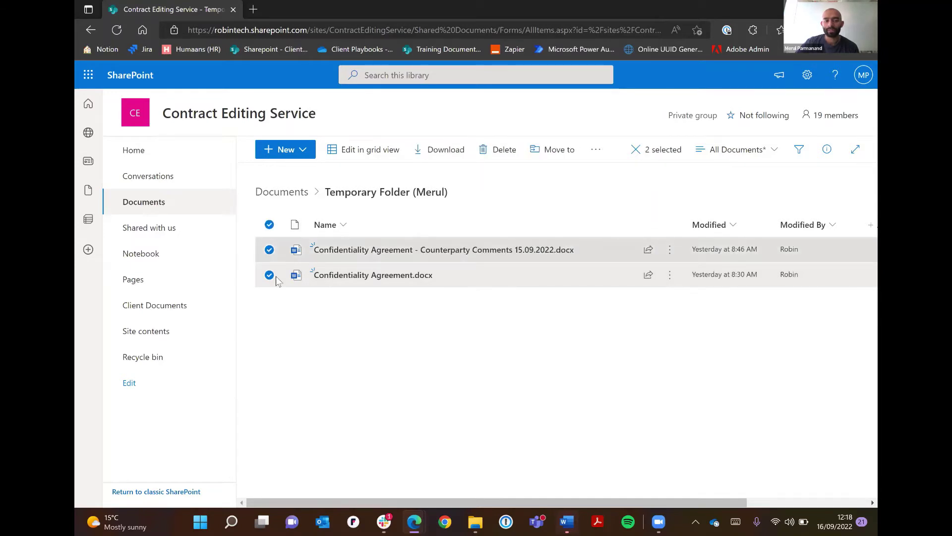
{"action": "left_click", "coordinate": [595, 150]}
{"action": "left_click", "coordinate": [512, 182]}
{"action": "left_click", "coordinate": [512, 183]}
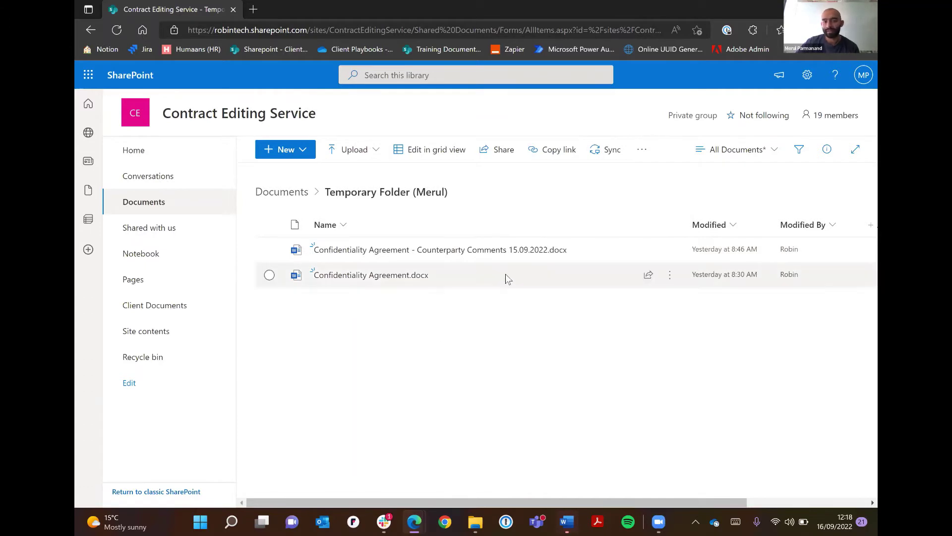
{"action": "left_click", "coordinate": [670, 275]}
{"action": "left_click", "coordinate": [244, 287]}
{"action": "left_click", "coordinate": [254, 283]}
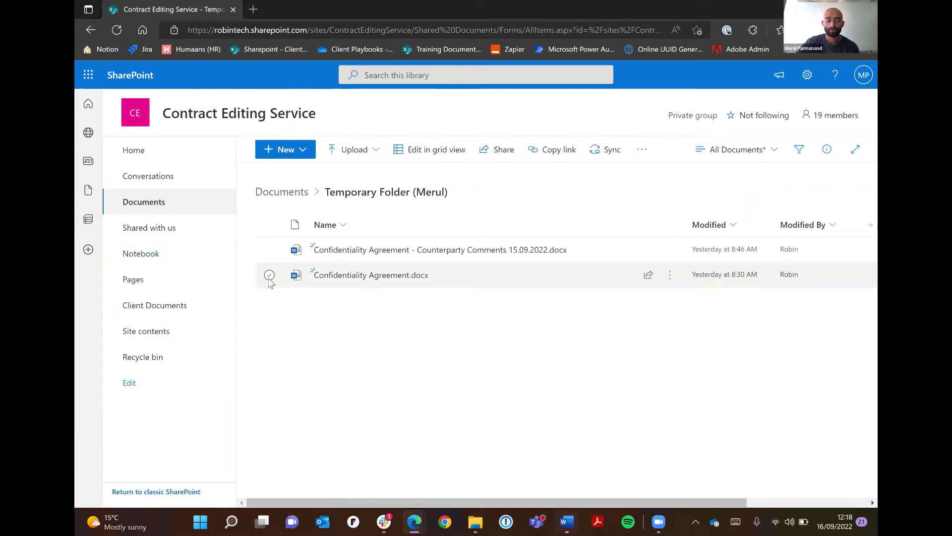
Download Confidentiality Agreement.docx, then the Counterparty Comments 15.09.2022 file, one at a time.
{"action": "left_click", "coordinate": [269, 275]}
{"action": "left_click", "coordinate": [269, 250]}
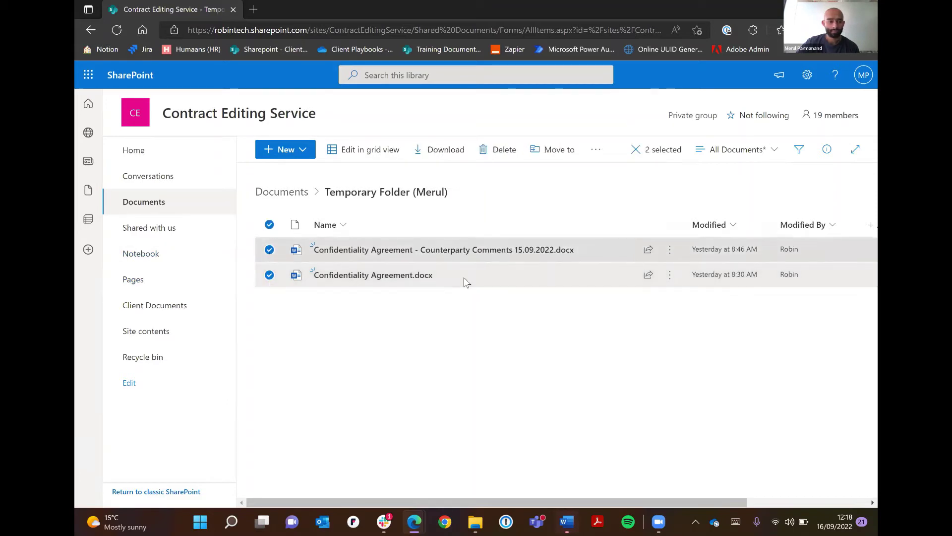
{"action": "left_click", "coordinate": [685, 285]}
{"action": "right_click", "coordinate": [677, 282]}
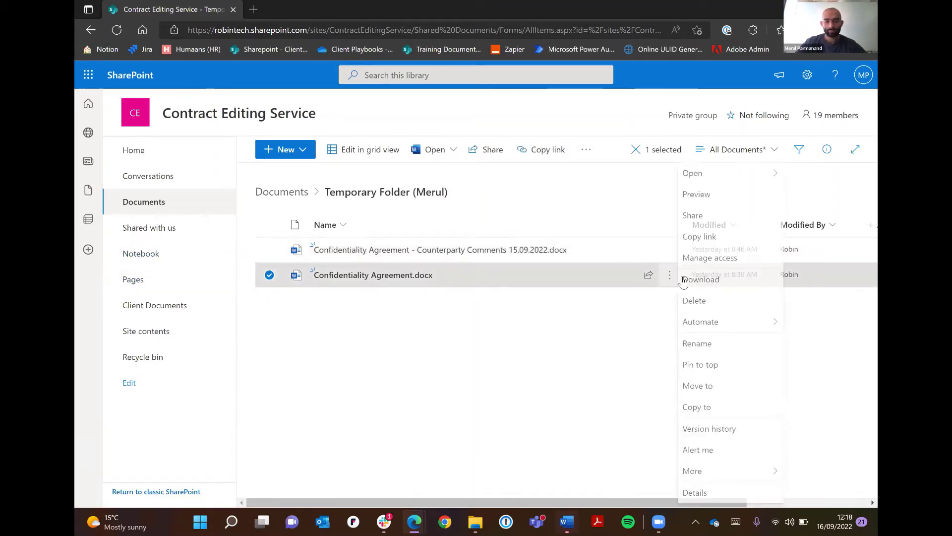
{"action": "left_click", "coordinate": [697, 280]}
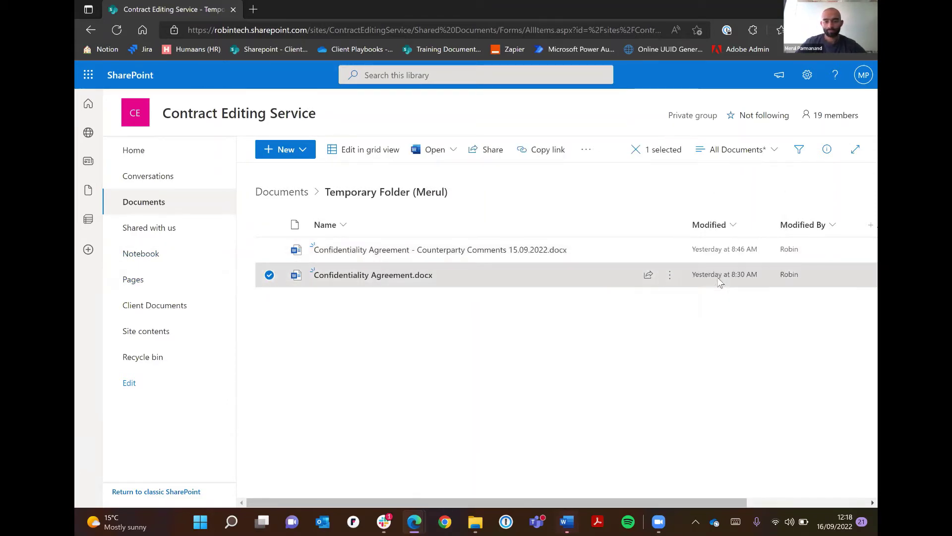
{"action": "left_click", "coordinate": [308, 346]}
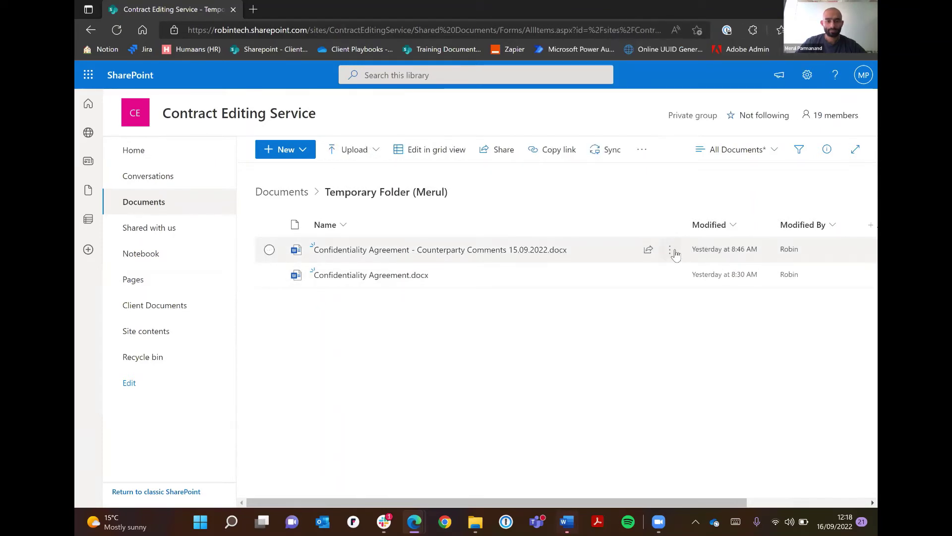
{"action": "left_click", "coordinate": [673, 252]}
{"action": "left_click", "coordinate": [715, 281]}
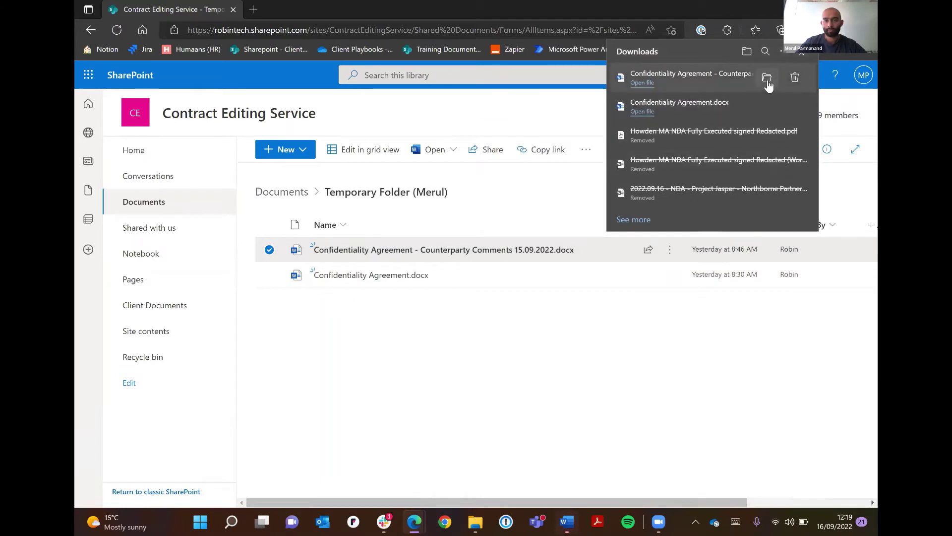
Copy both downloaded agreement files into Documents > Webinar > Version Control & Compare.
{"action": "left_click", "coordinate": [768, 78]}
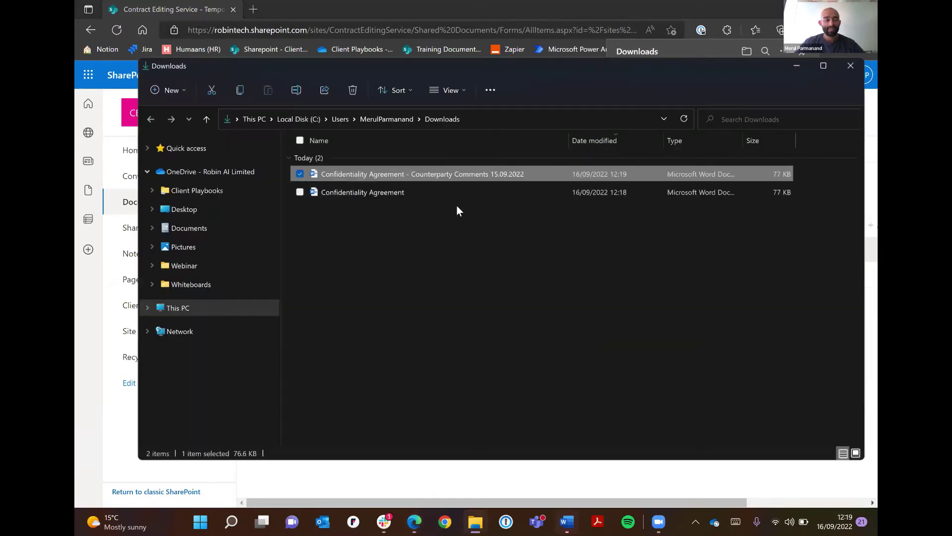
{"action": "key", "text": "ctrl+a"}
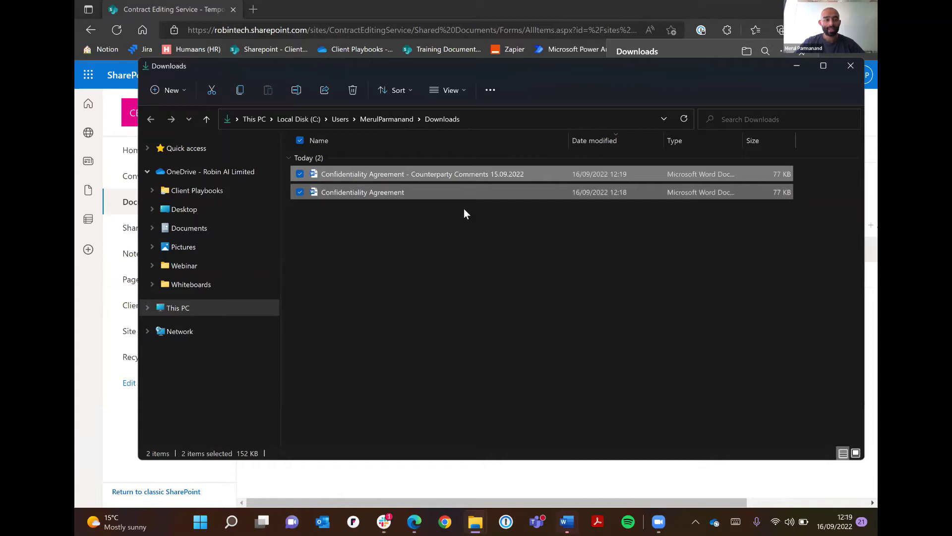
{"action": "key", "text": "ctrl+c"}
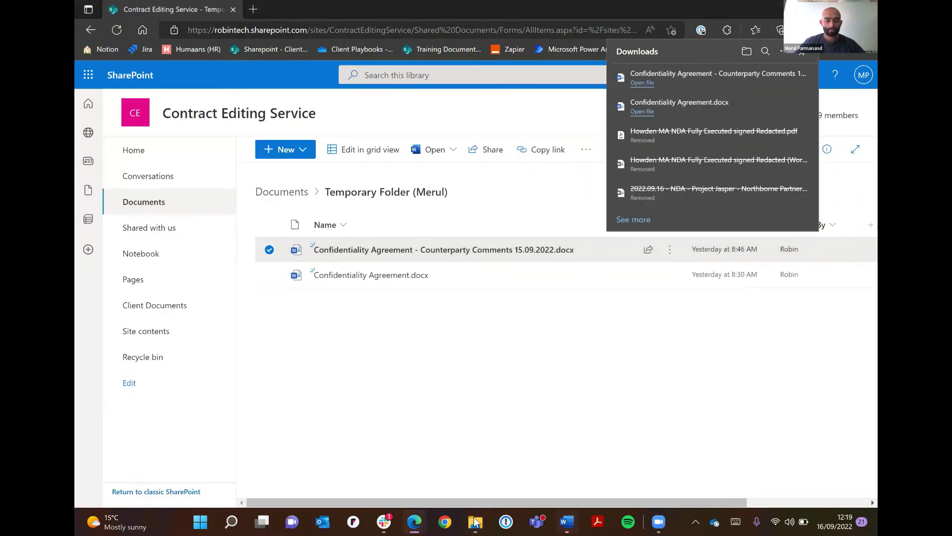
{"action": "left_click", "coordinate": [475, 521]}
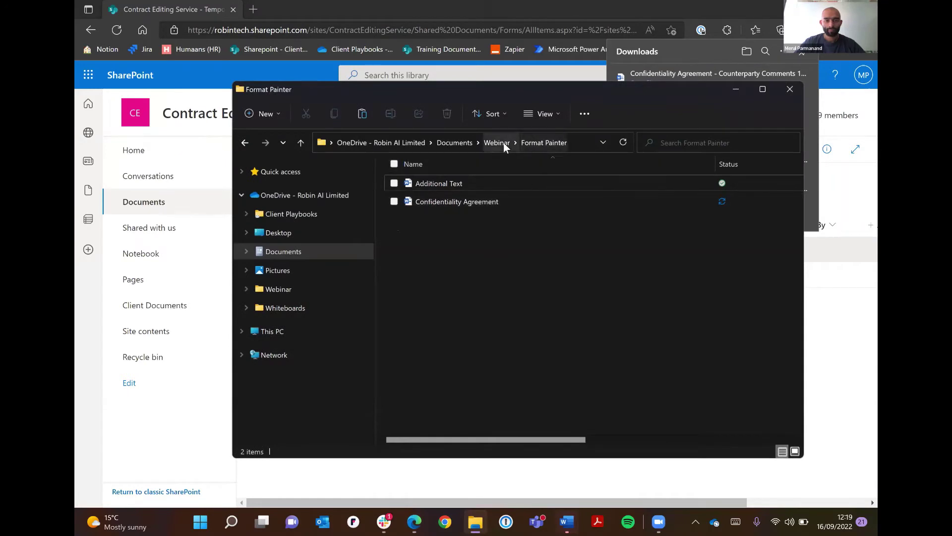
{"action": "left_click", "coordinate": [504, 143]}
{"action": "left_click", "coordinate": [458, 202]}
{"action": "double_click", "coordinate": [458, 202]}
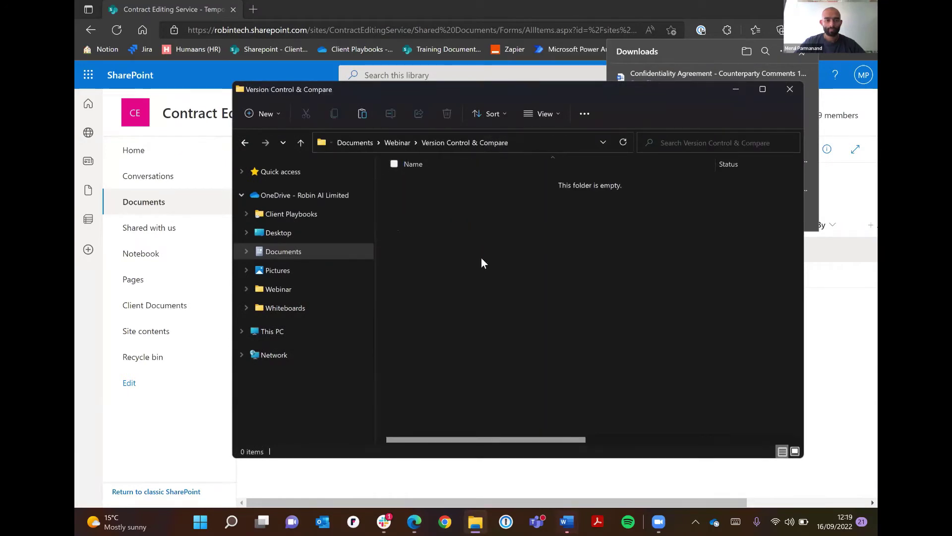
{"action": "key", "text": "ctrl+v"}
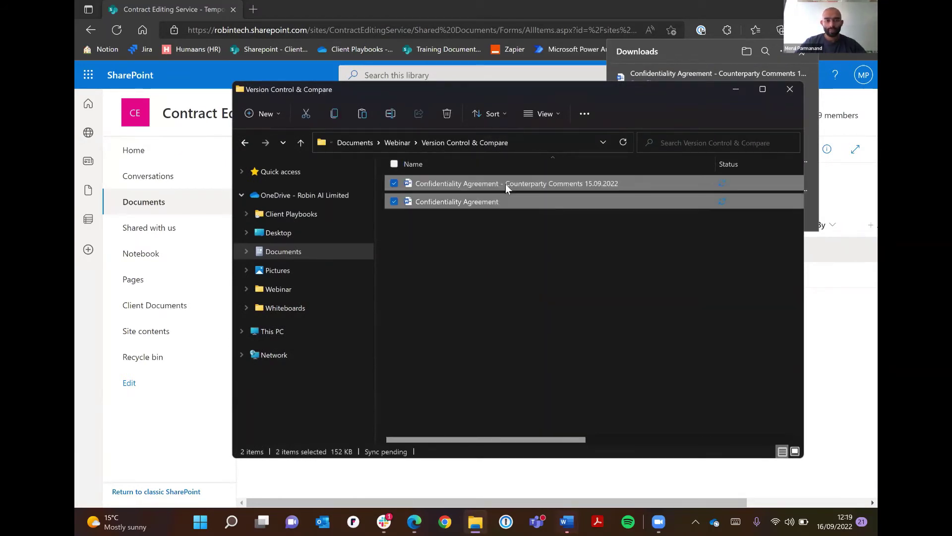
Select the Confidentiality Agreement file in that folder to open it.
{"action": "left_click", "coordinate": [484, 203]}
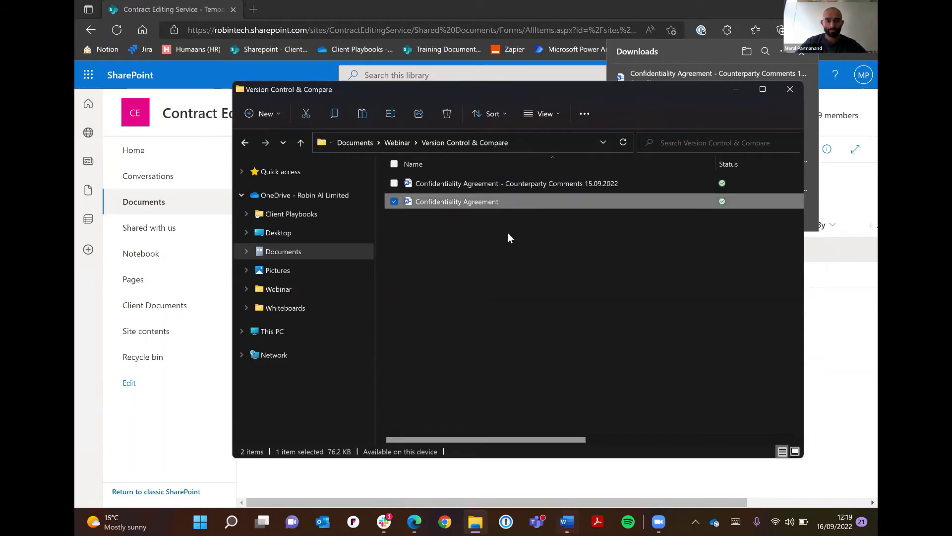
{"action": "left_click", "coordinate": [497, 236]}
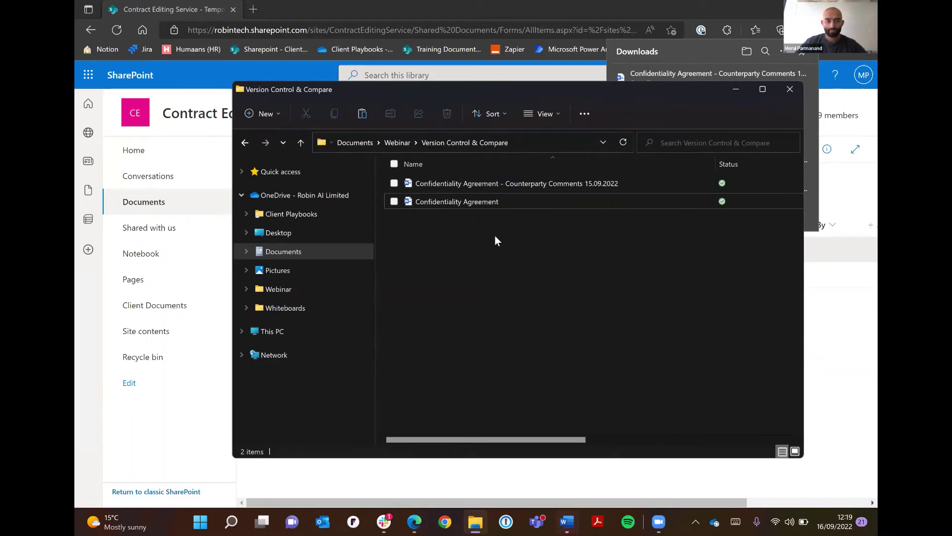
{"action": "left_click", "coordinate": [478, 202]}
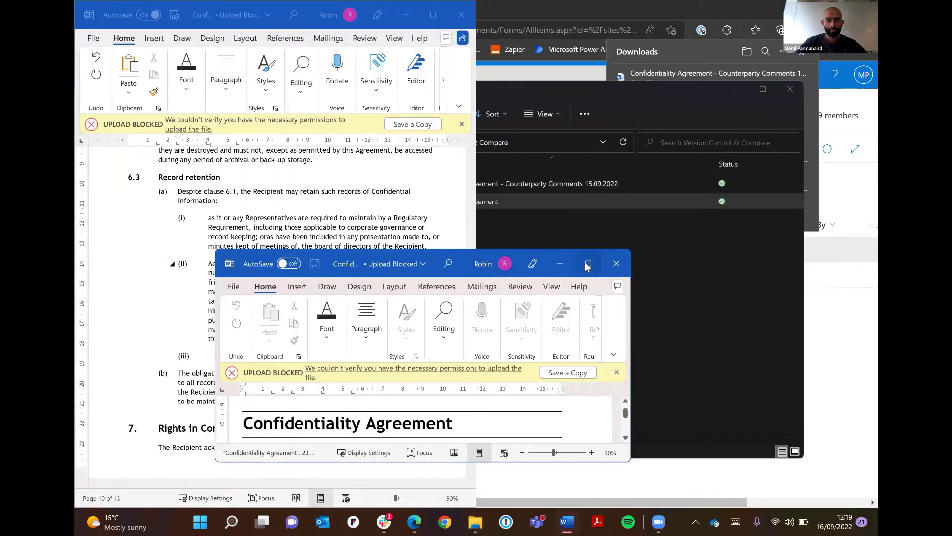
Maximize the agreement window and choose Review > Compare > Compare... for a legal blackline.
{"action": "left_click", "coordinate": [584, 263]}
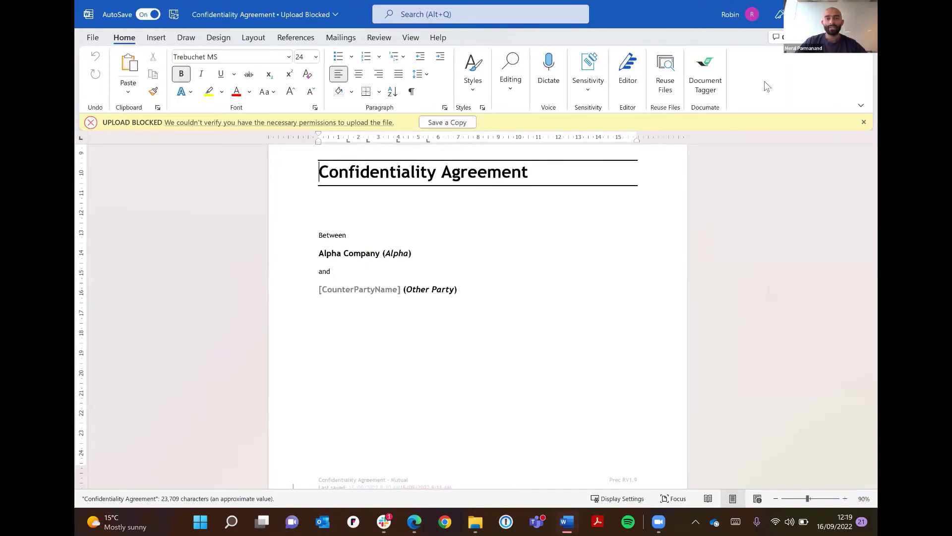
{"action": "left_click", "coordinate": [379, 38]}
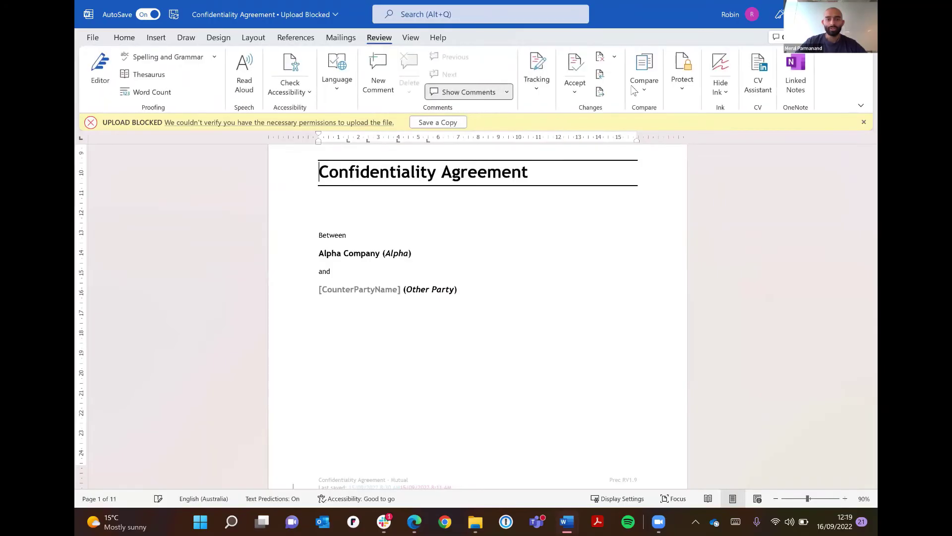
{"action": "left_click", "coordinate": [634, 91]}
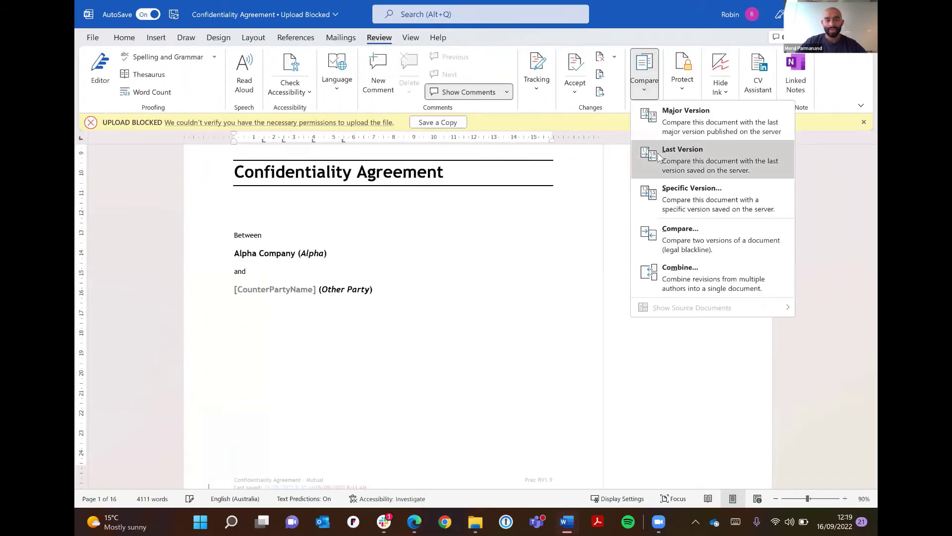
{"action": "left_click", "coordinate": [684, 230]}
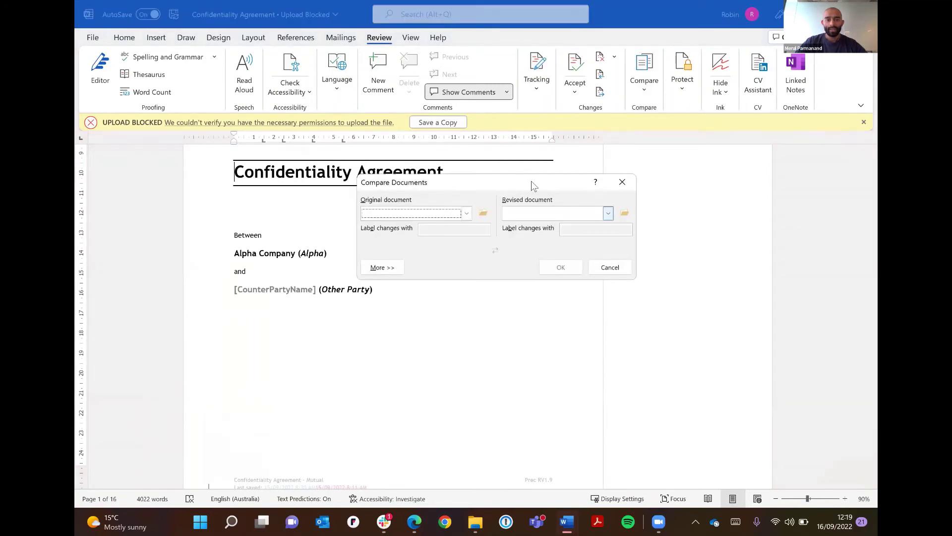
Browse to Webinar > Version Control & Compare and pick Confidentiality Agreement as the original.
{"action": "left_click_drag", "start_coordinate": [534, 185], "coordinate": [579, 214]}
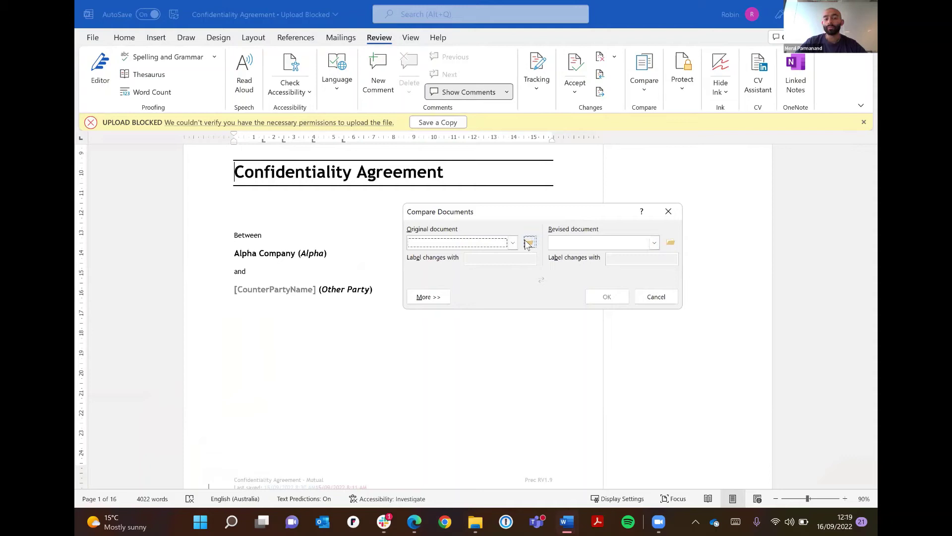
{"action": "left_click_drag", "start_coordinate": [545, 213], "coordinate": [526, 194]}
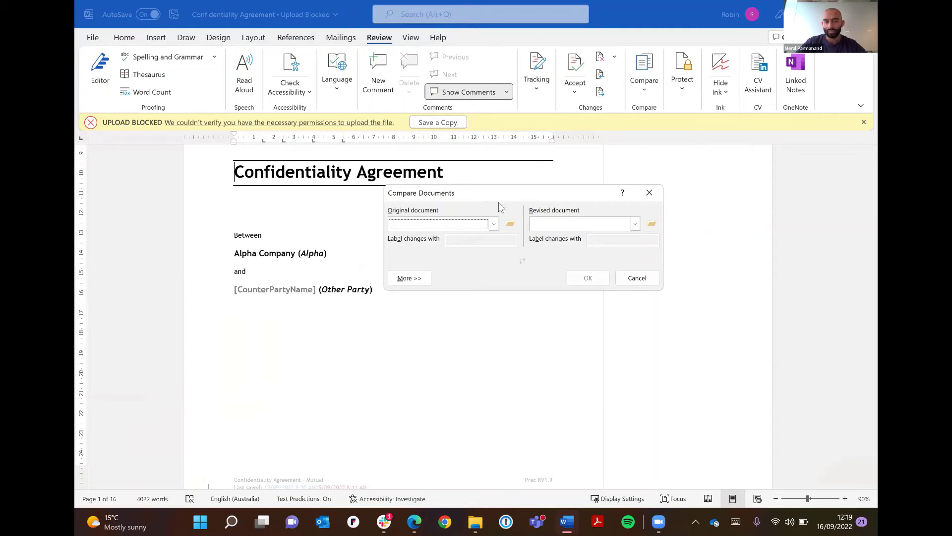
{"action": "left_click", "coordinate": [511, 225]}
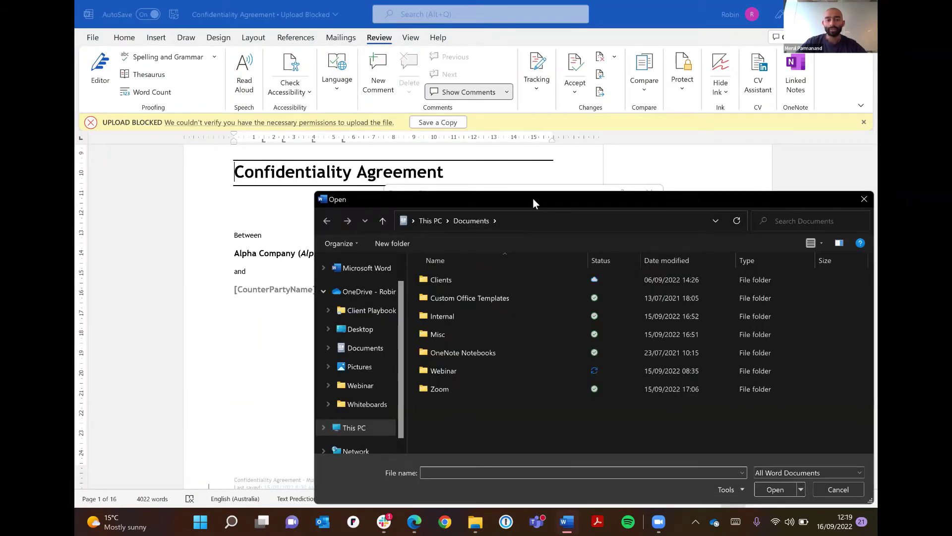
{"action": "double_click", "coordinate": [439, 342]}
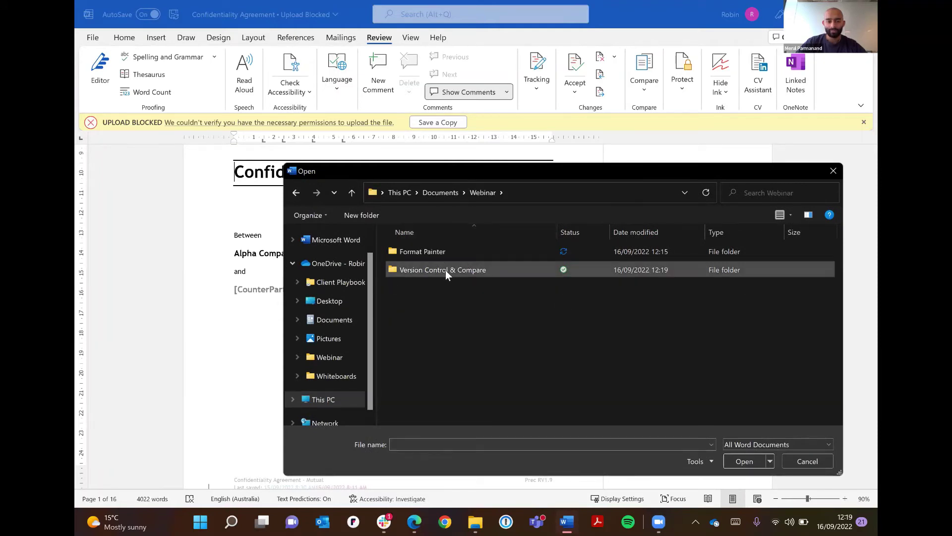
{"action": "double_click", "coordinate": [445, 272]}
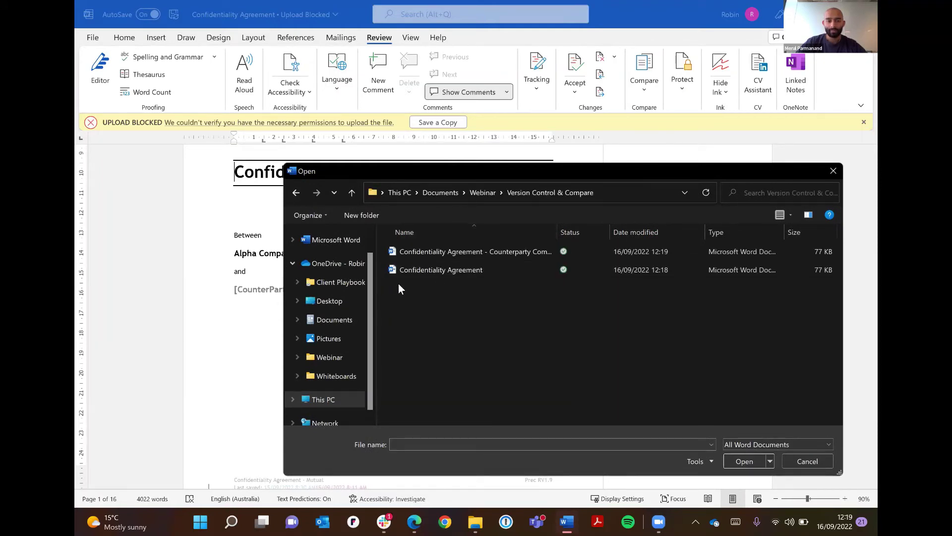
{"action": "left_click", "coordinate": [478, 273]}
{"action": "left_click", "coordinate": [740, 460]}
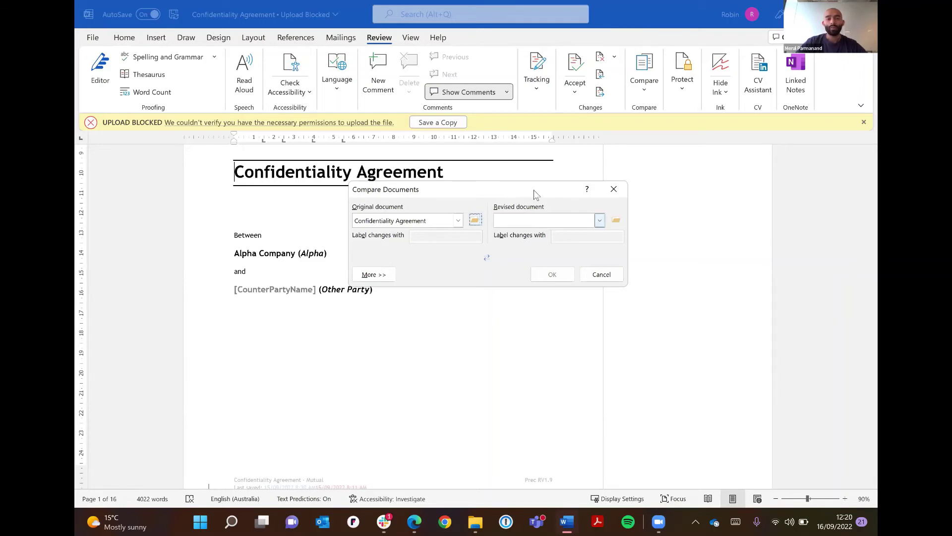
Choose Confidentiality Agreement - Counterparty Comments 15.09.2022 as the revised document.
{"action": "left_click_drag", "start_coordinate": [536, 192], "coordinate": [537, 191]}
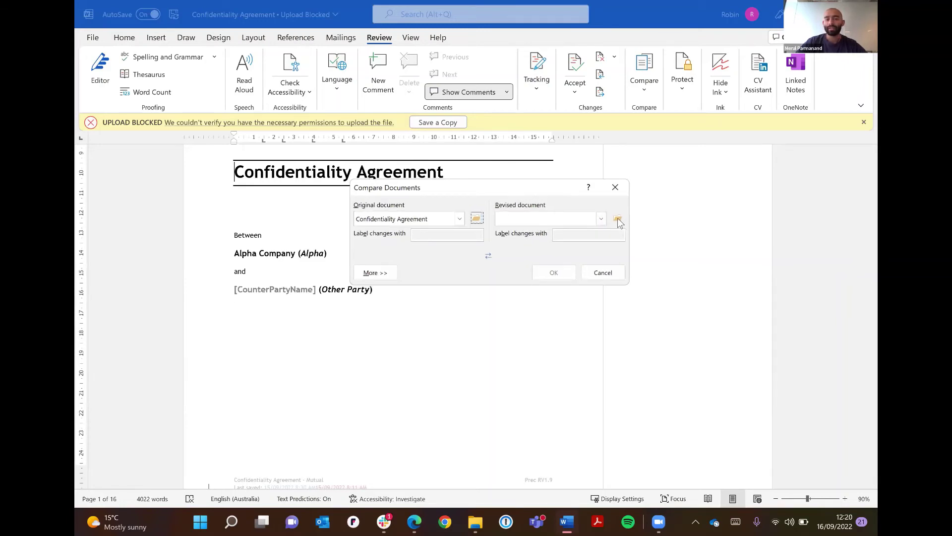
{"action": "left_click", "coordinate": [618, 219]}
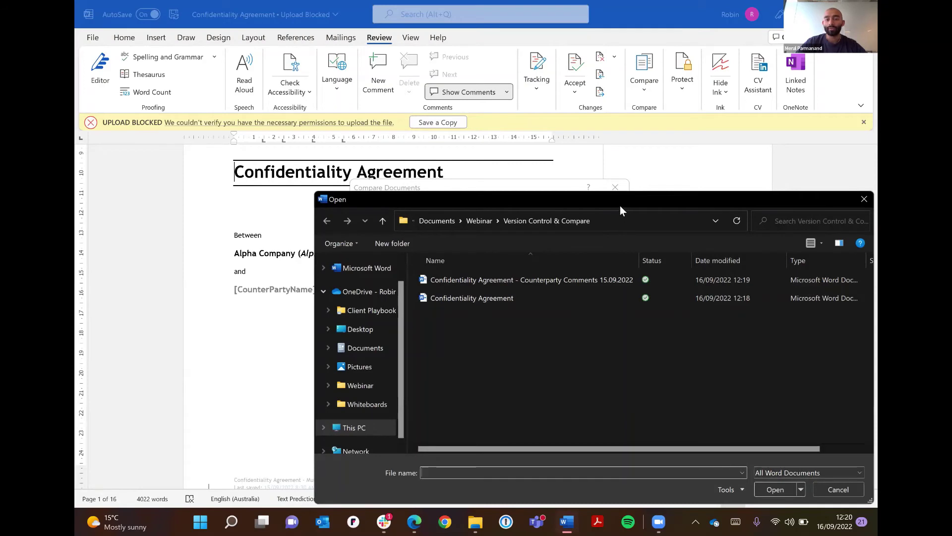
{"action": "left_click_drag", "start_coordinate": [620, 206], "coordinate": [611, 166]}
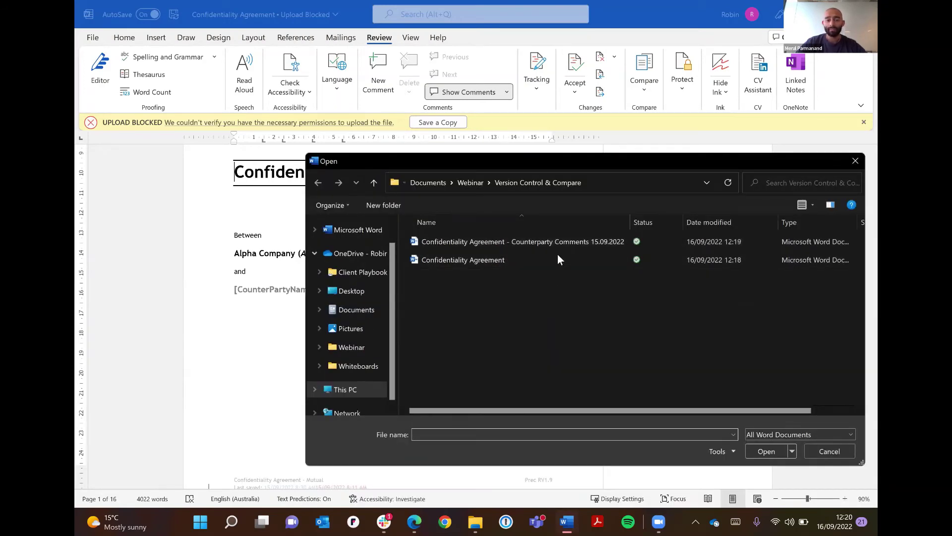
{"action": "left_click", "coordinate": [558, 245]}
{"action": "left_click", "coordinate": [765, 450]}
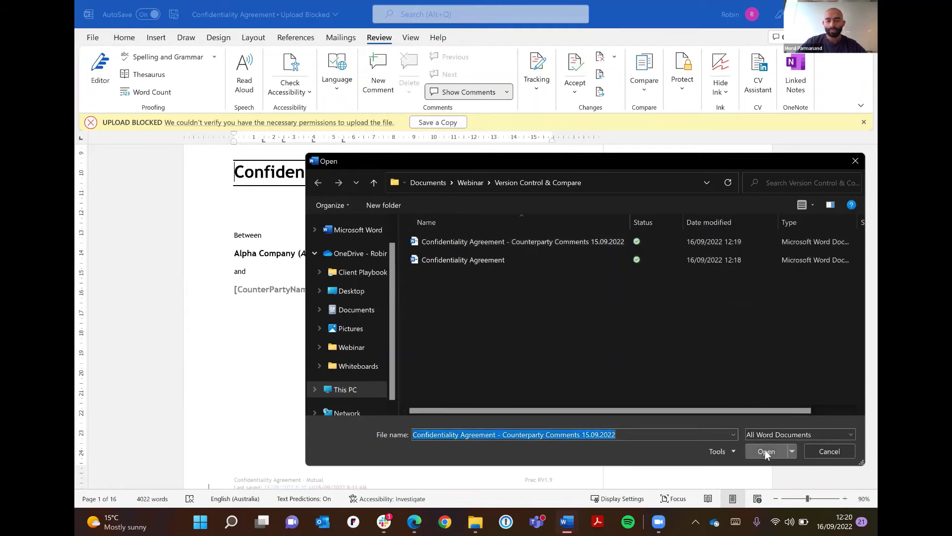
Confirm the comparison to generate Document2, then scroll through the tracked insertions, deletions and formatting changes.
{"action": "left_click", "coordinate": [566, 275]}
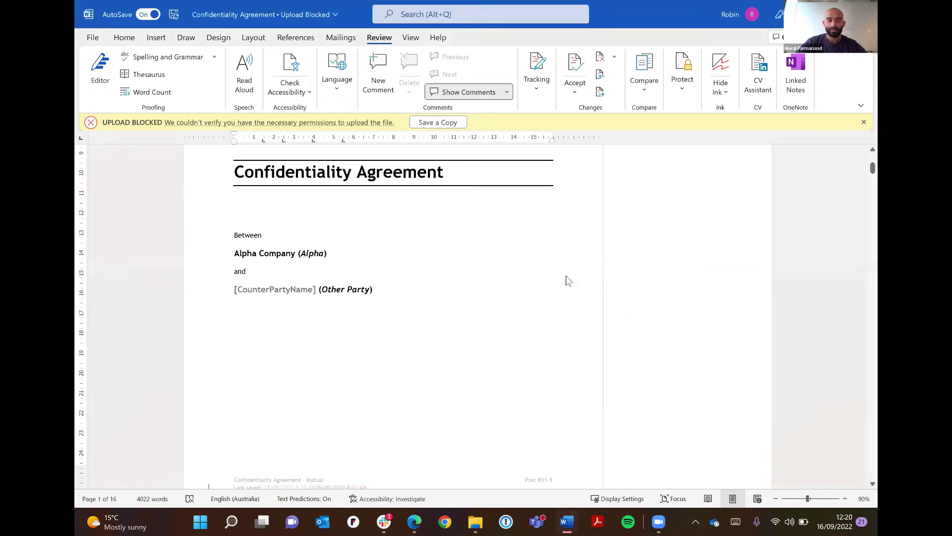
{"action": "left_click", "coordinate": [465, 293]}
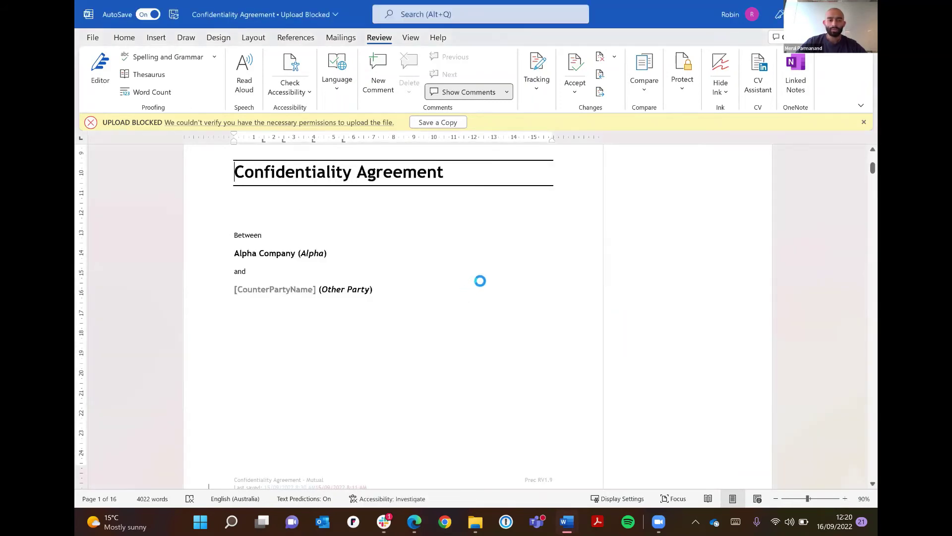
{"action": "scroll", "coordinate": [557, 241], "scroll_direction": "down", "scroll_amount": 10}
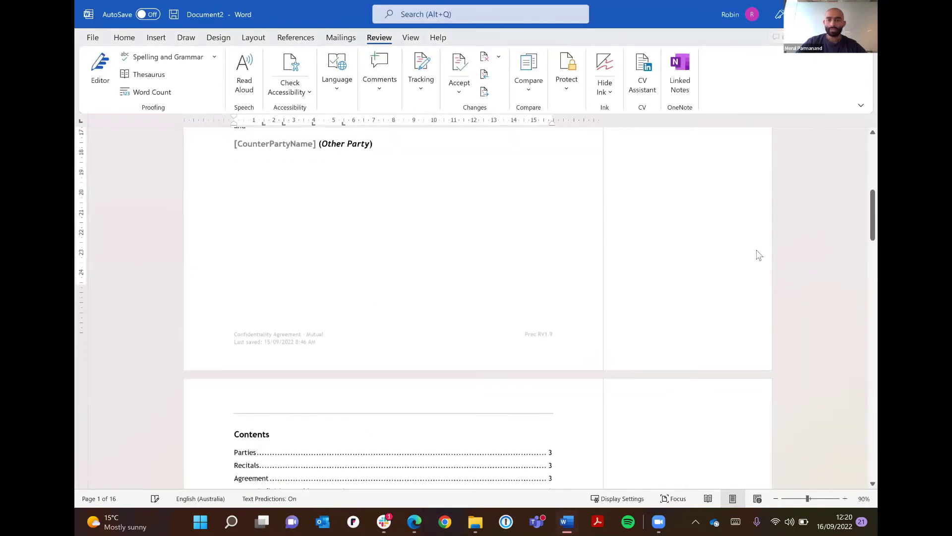
{"action": "left_click_drag", "start_coordinate": [859, 222], "coordinate": [860, 423]}
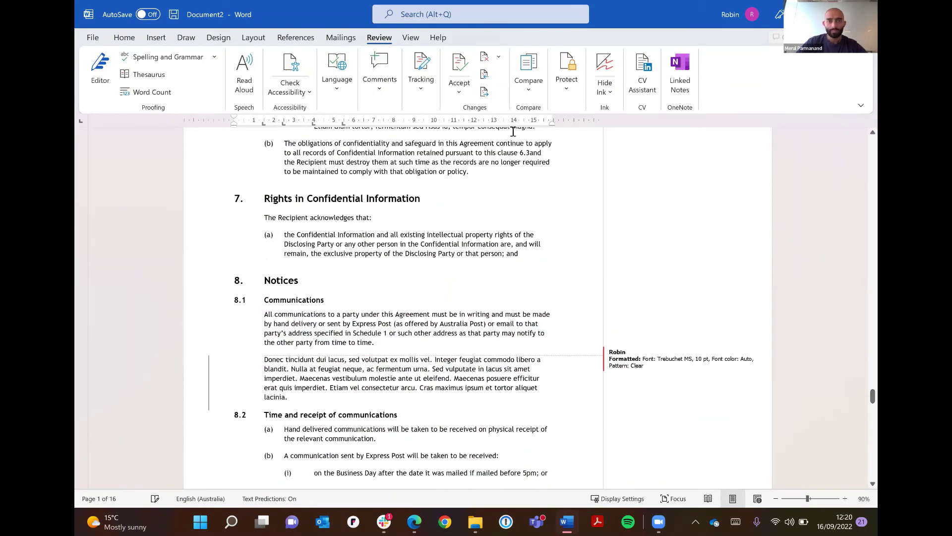